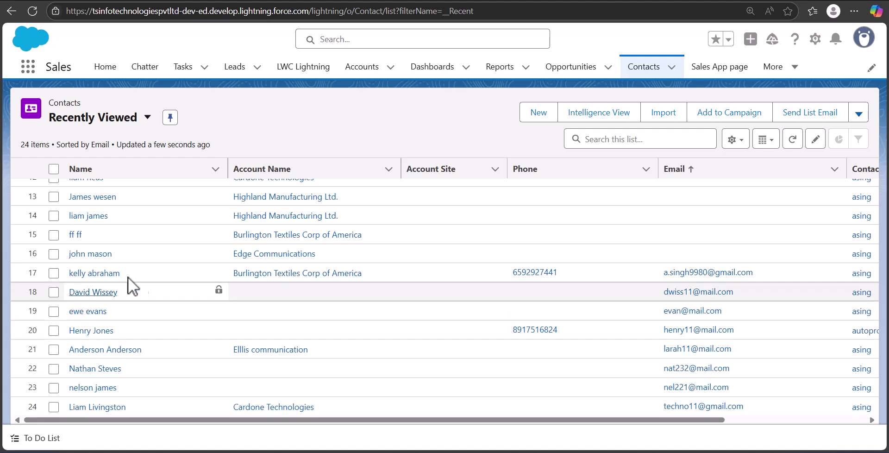
Open the contact in row 20, launch its WhatsApp chat with the prefilled greeting, and return to the contact record.
left_click(79, 332)
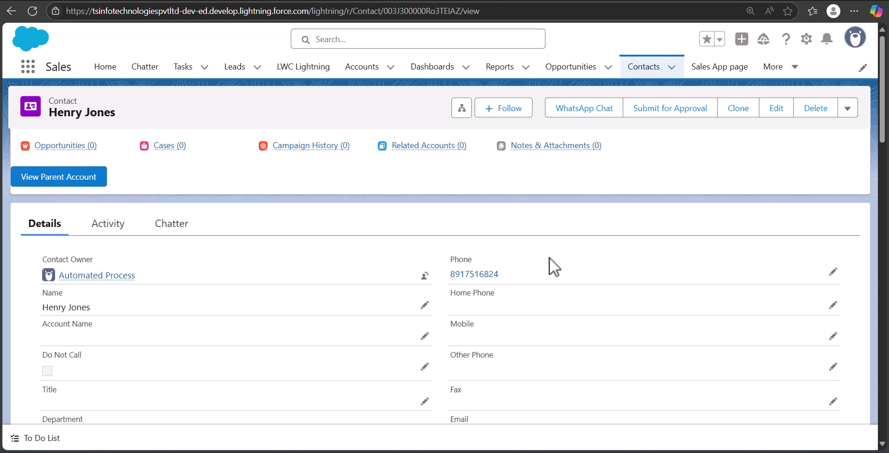
left_click(577, 111)
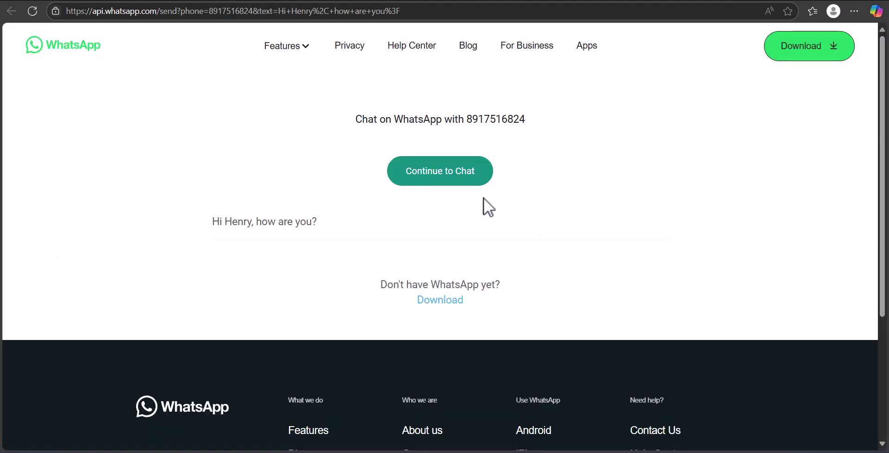
left_click(489, 182)
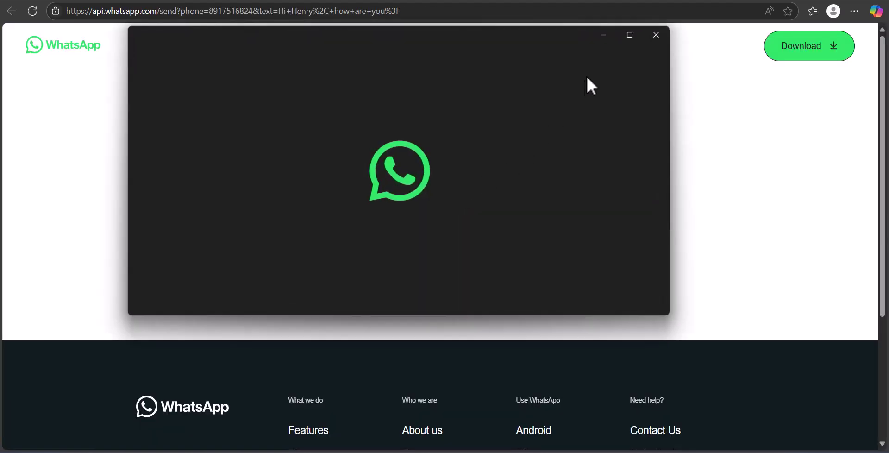
left_click(603, 35)
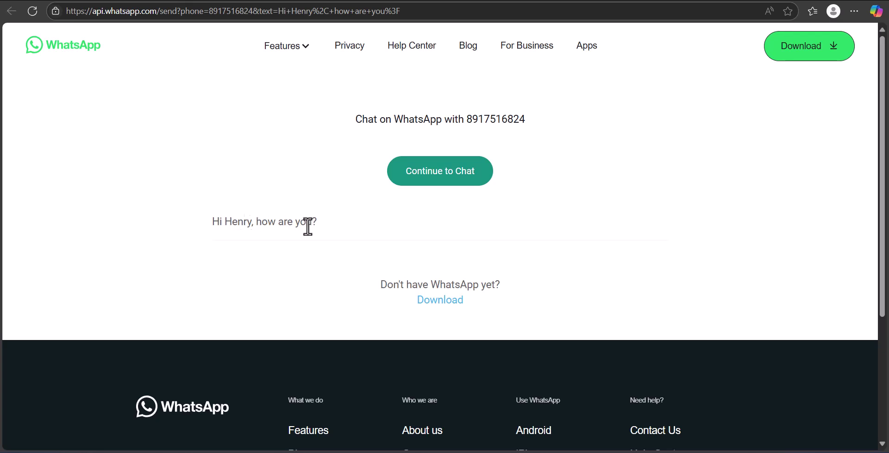
left_click(437, 183)
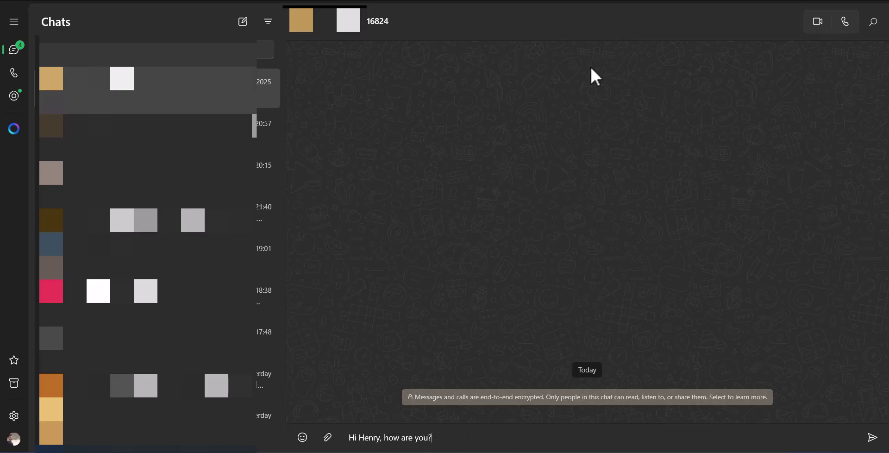
key("alt+Tab")
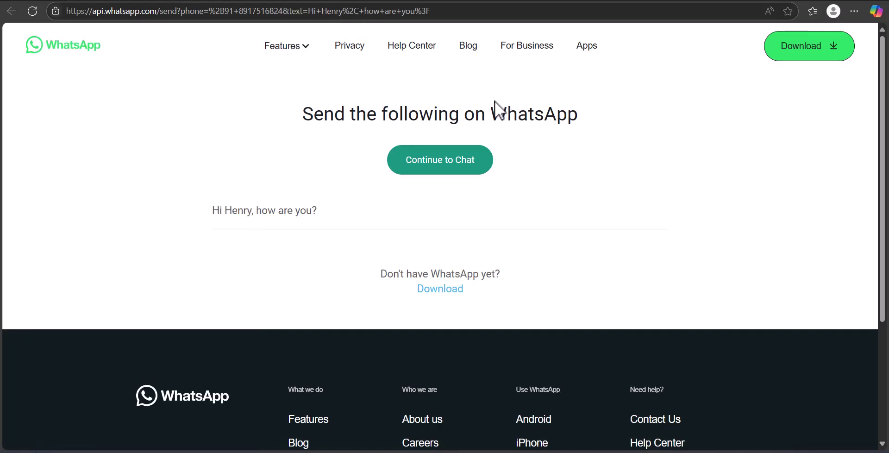
left_click(395, 4)
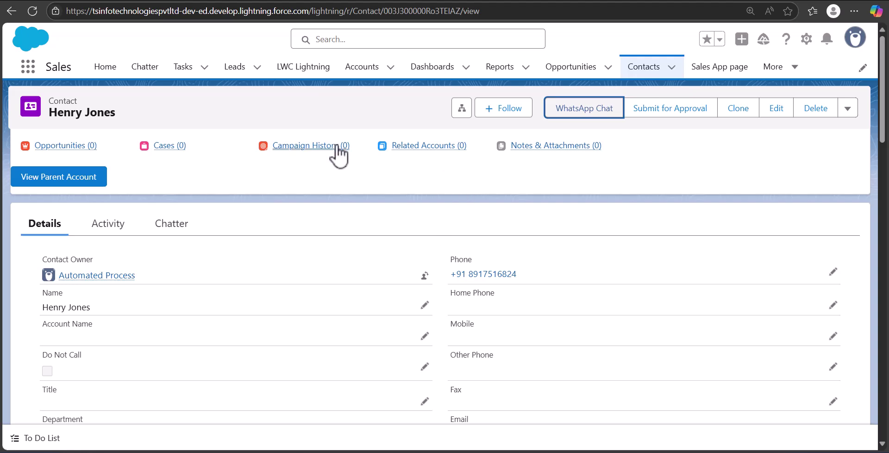
Open the contact in row 17 of the recently viewed contacts and try to launch its WhatsApp chat.
left_click(641, 73)
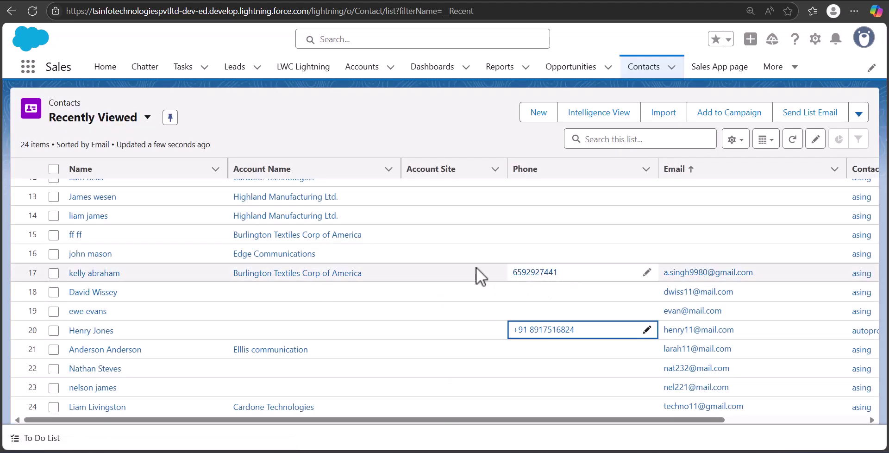
left_click(110, 274)
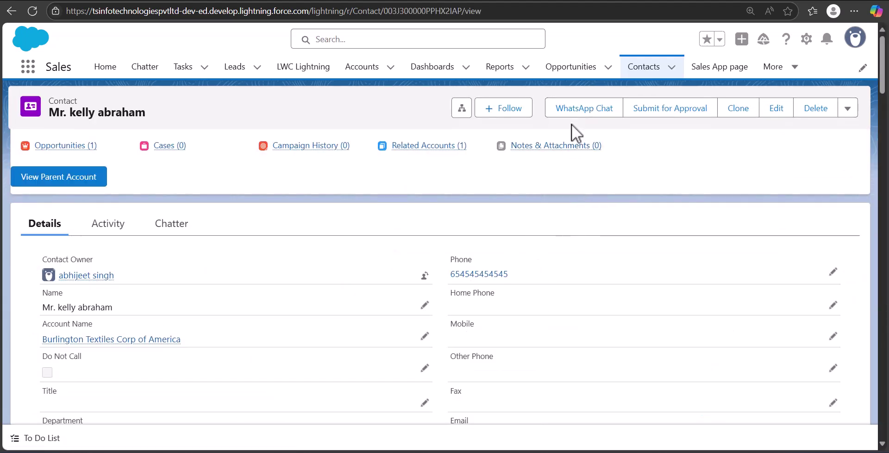
left_click(574, 106)
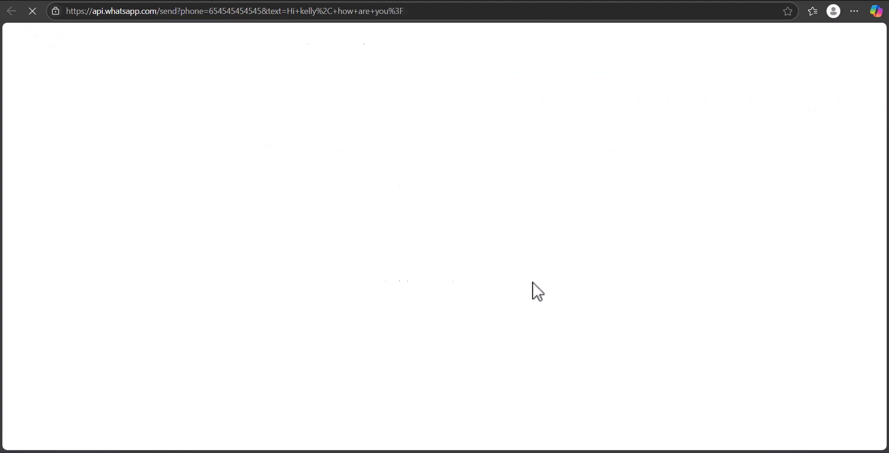
left_click(462, 178)
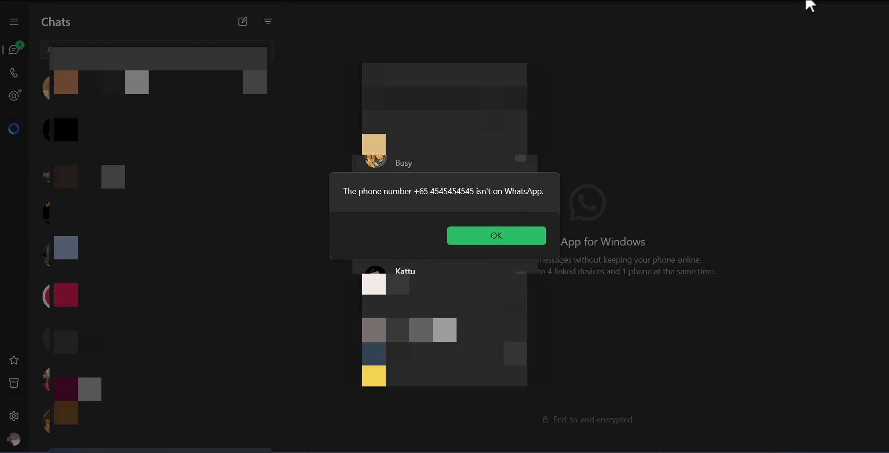
left_click(825, 6)
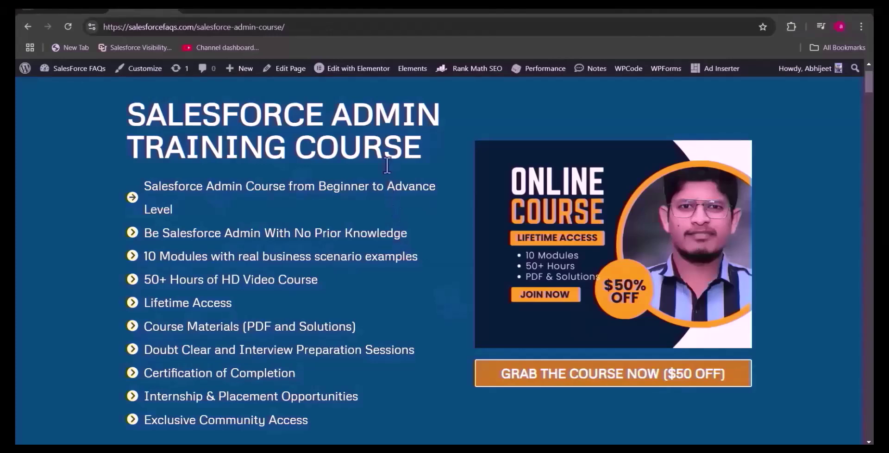
Review the Salesforce Admin training course page, from the overview through the module contents to the pricing.
scroll(381, 222, "down", 1)
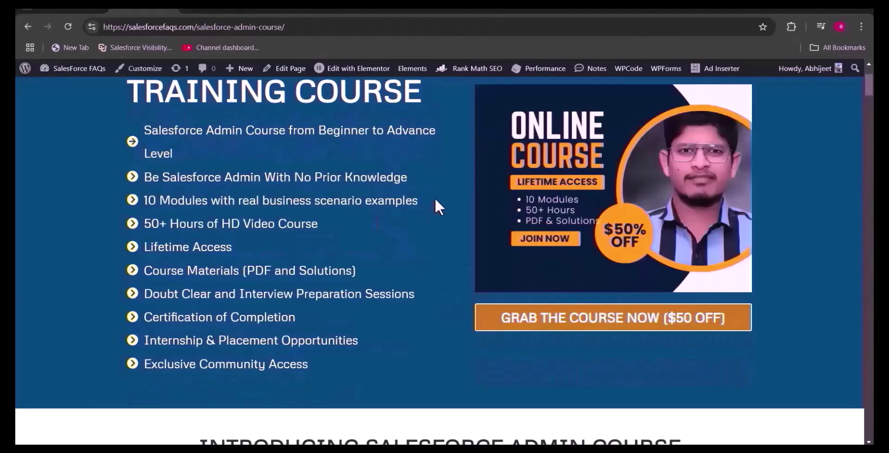
scroll(399, 219, "down", 3)
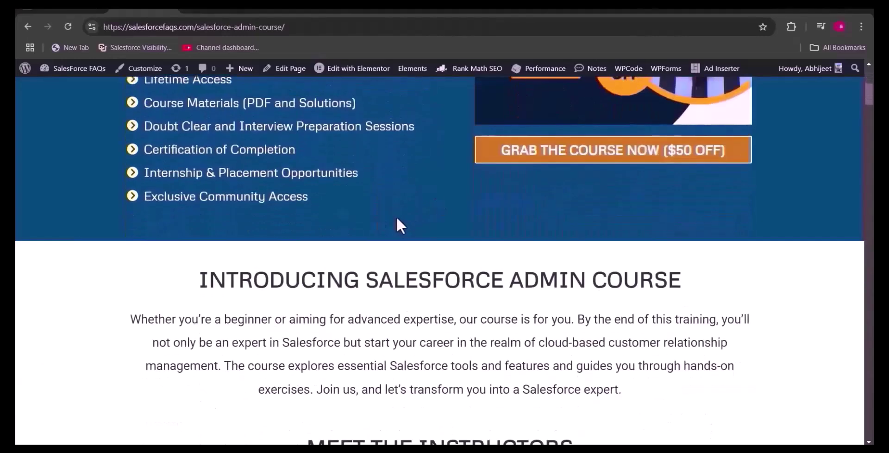
scroll(397, 217, "down", 5)
scroll(399, 222, "down", 10)
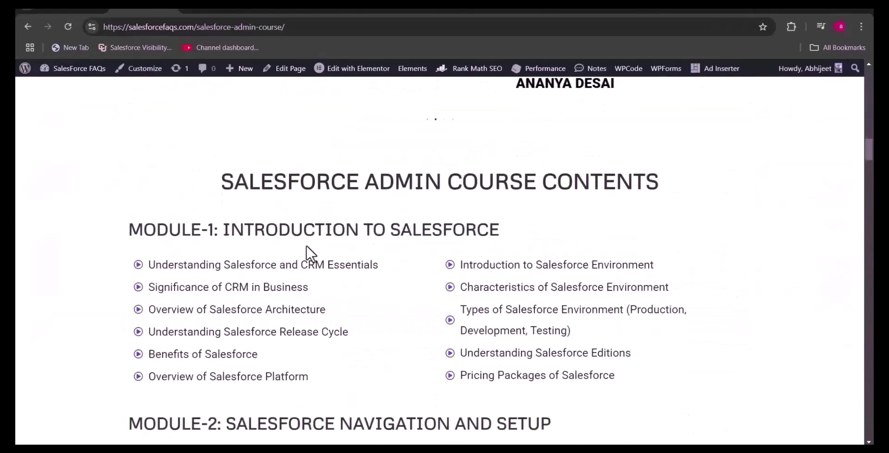
scroll(306, 252, "down", 1)
scroll(407, 268, "down", 2)
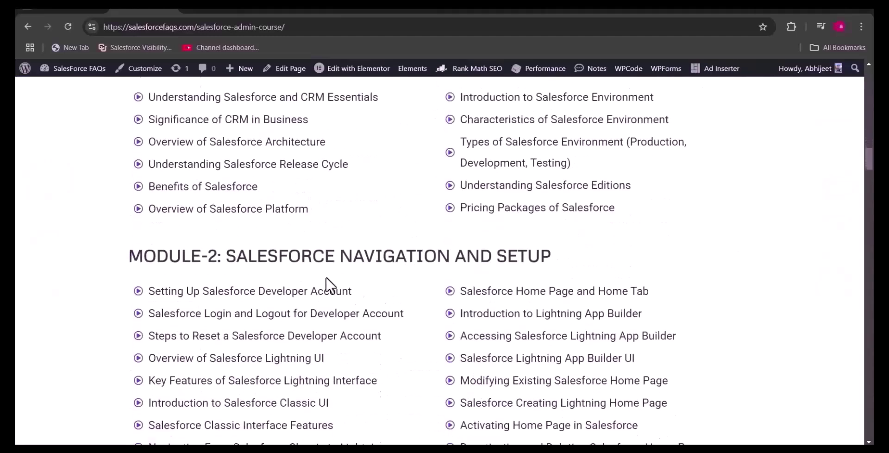
scroll(507, 258, "down", 2)
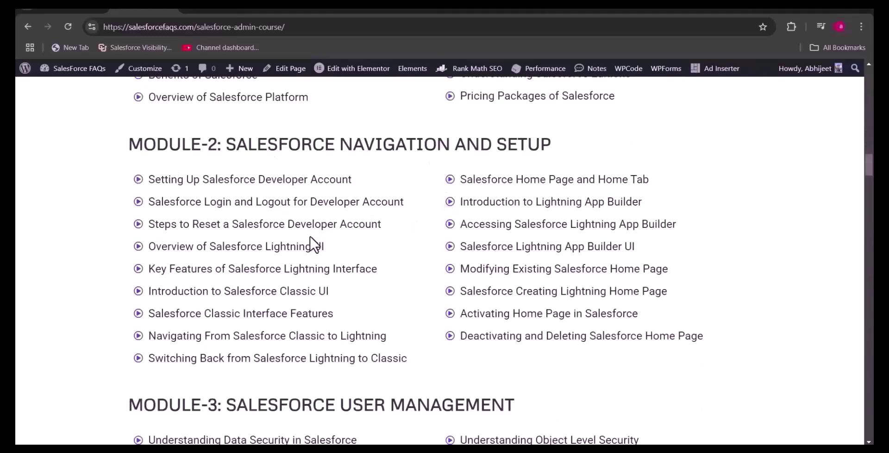
scroll(287, 263, "down", 15)
scroll(250, 280, "down", 4)
scroll(250, 280, "down", 20)
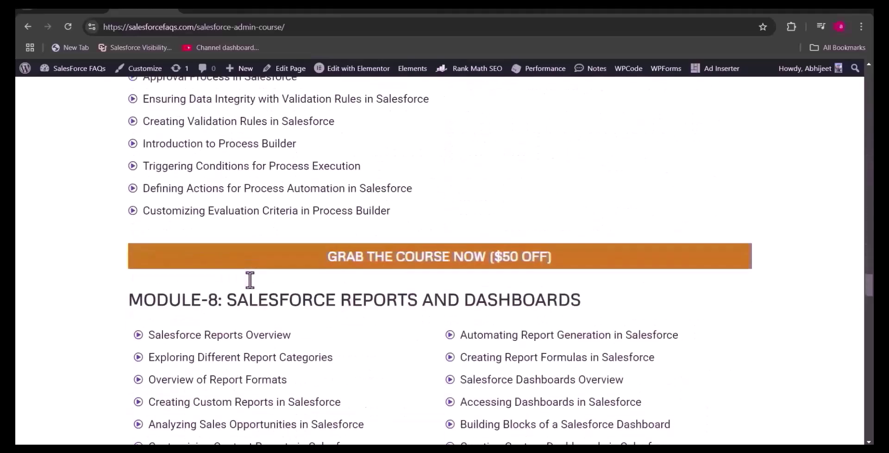
scroll(250, 280, "down", 10)
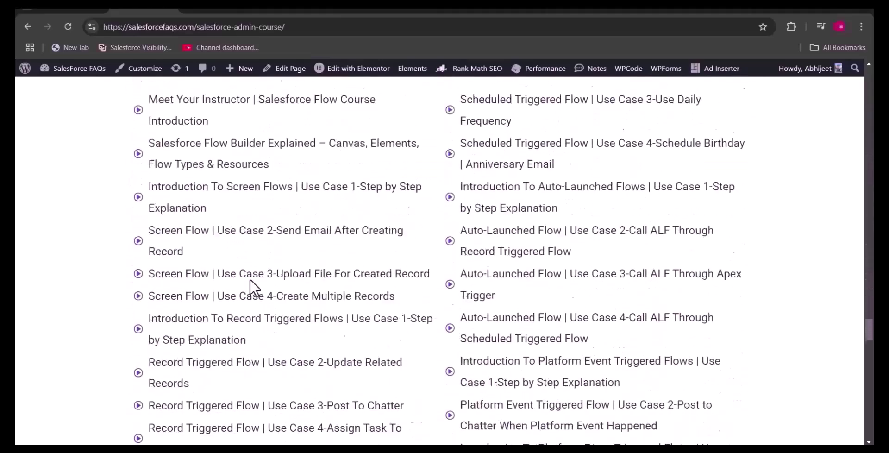
scroll(252, 285, "down", 3)
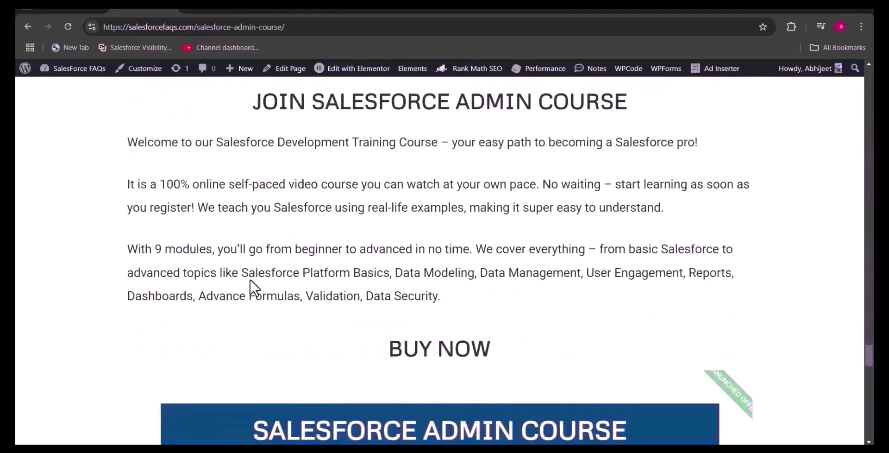
scroll(252, 280, "up", 3)
scroll(462, 374, "down", 6)
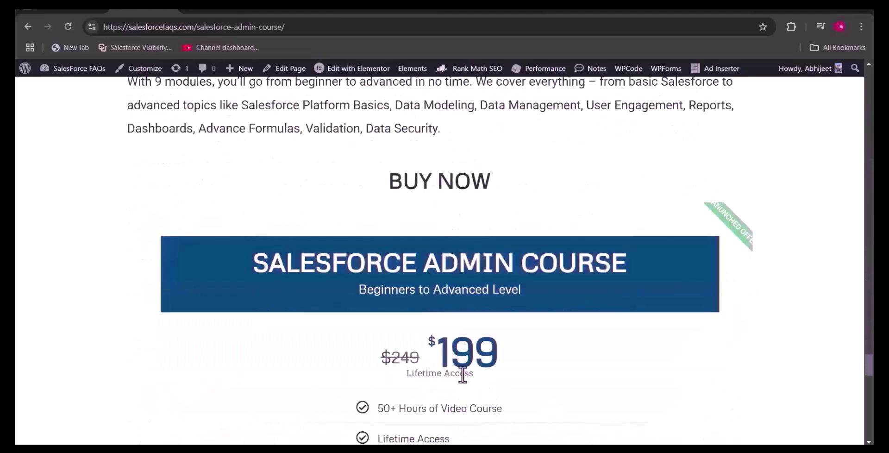
scroll(468, 403, "down", 2)
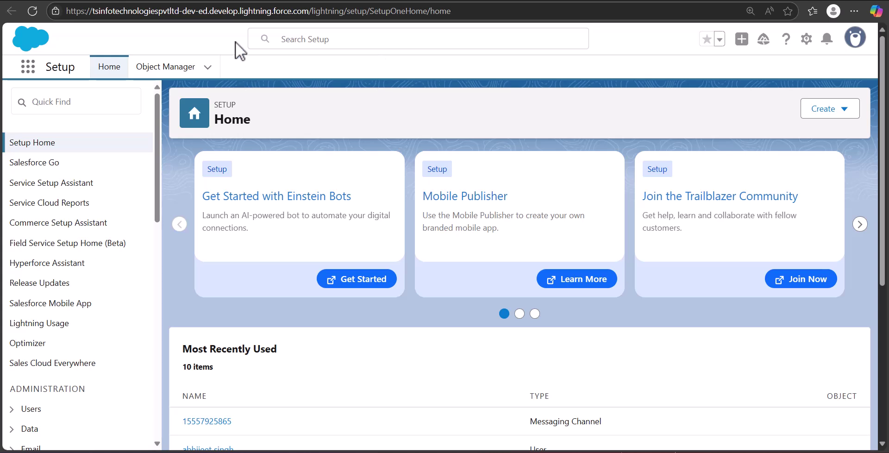
Find the Lead object in Object Manager and show its Buttons, Links, and Actions.
left_click(175, 70)
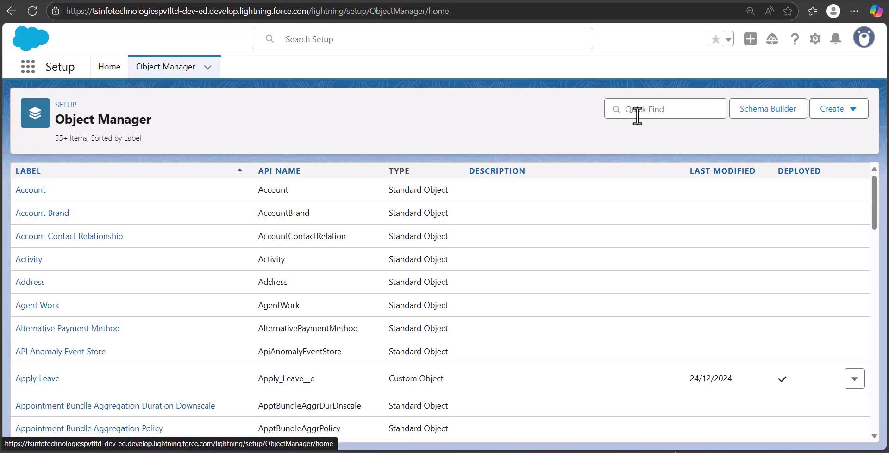
left_click(638, 115)
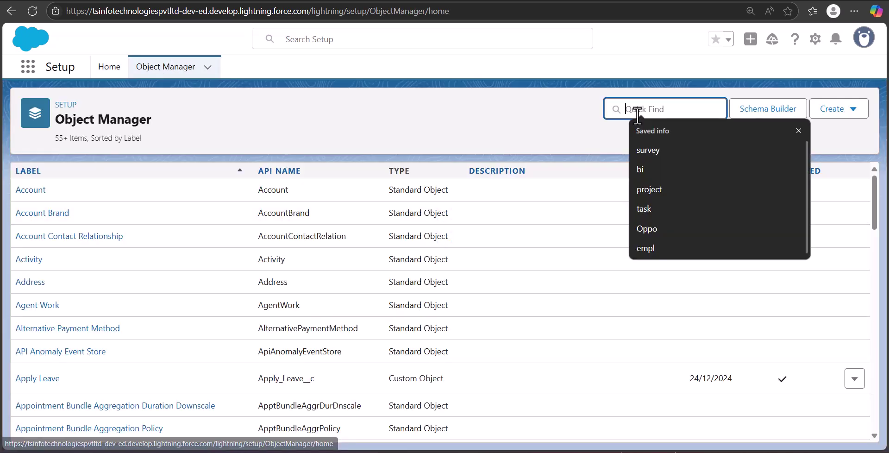
type("lead")
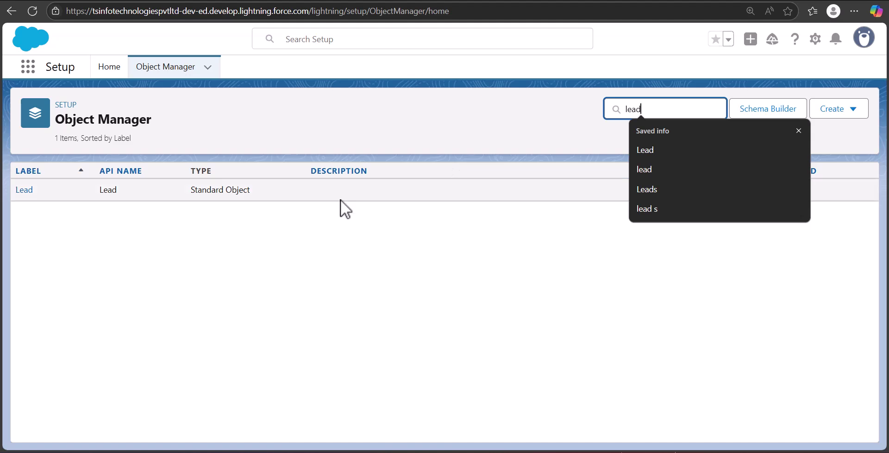
left_click(29, 195)
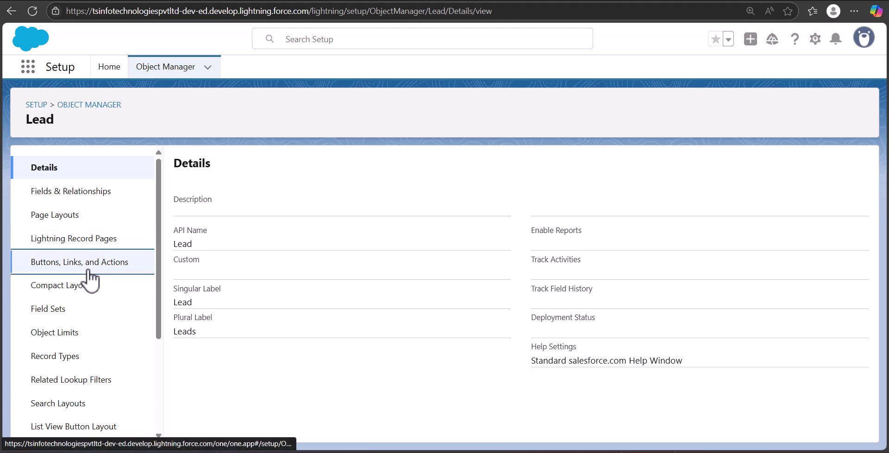
left_click(83, 263)
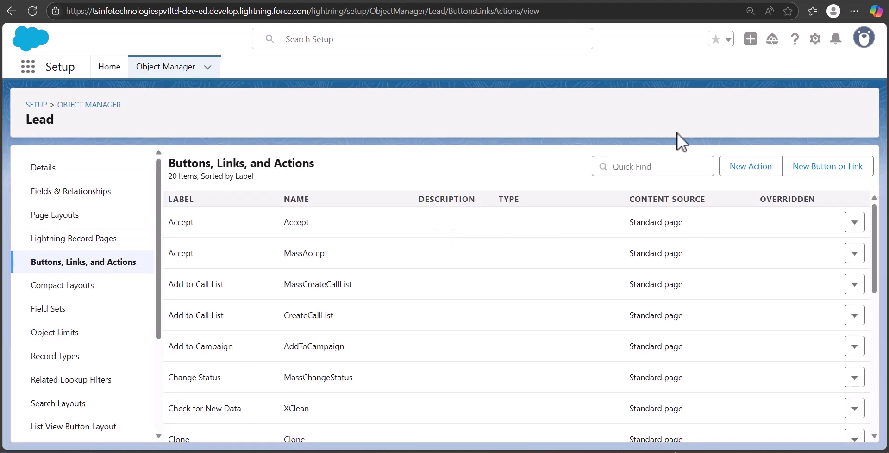
Start a new custom button for Lead labelled "Open WhatsApp Chat" with the Detail Page Button display type.
left_click(806, 172)
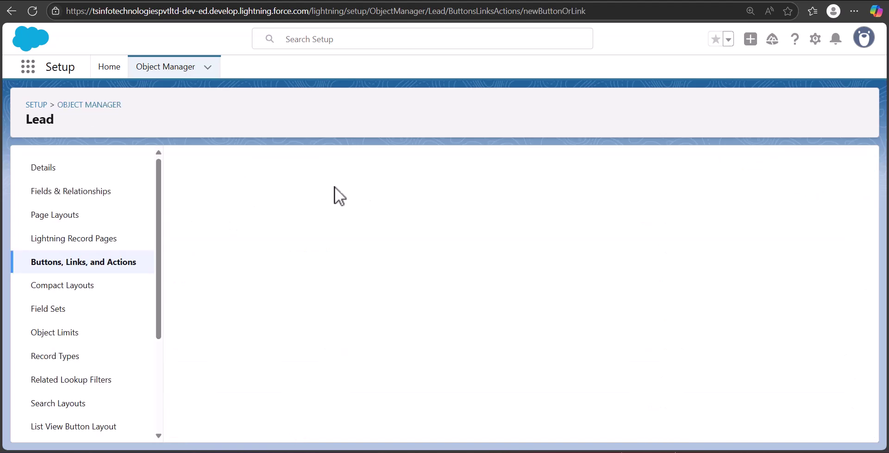
left_click(344, 224)
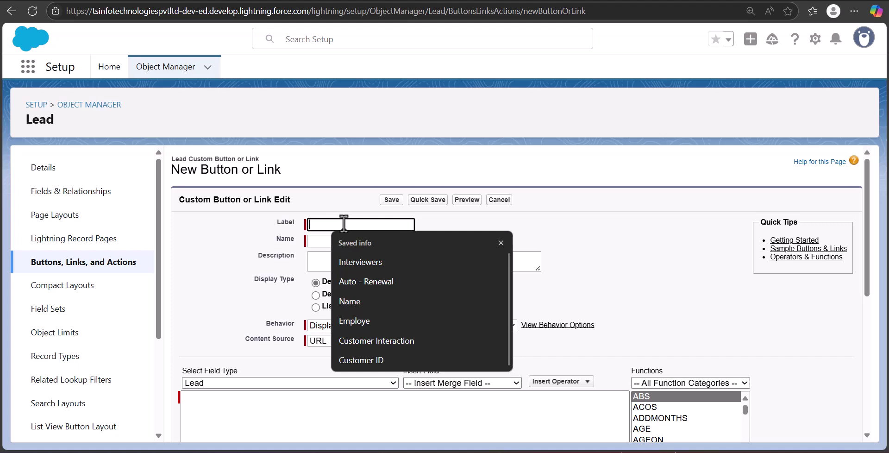
key("Escape")
type("Open")
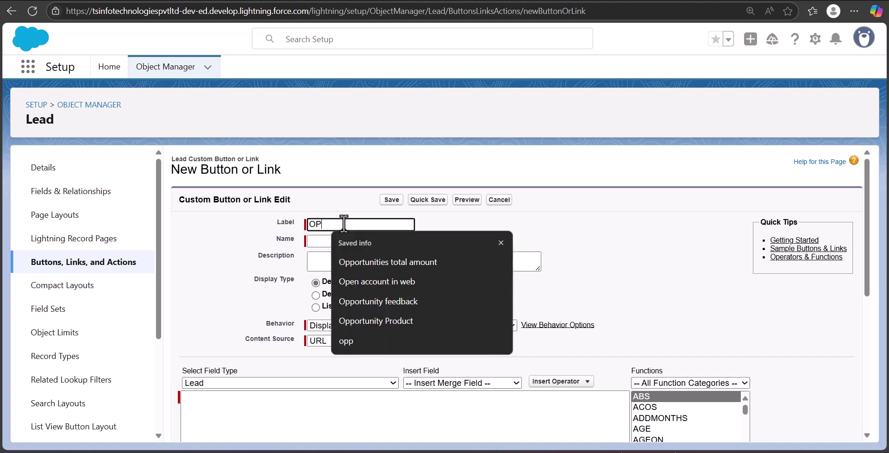
type(" WhatsApp Chat")
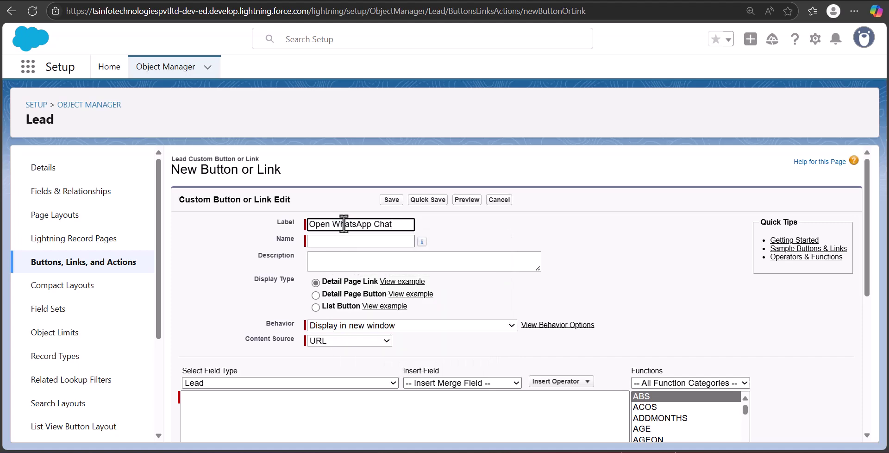
left_click(504, 235)
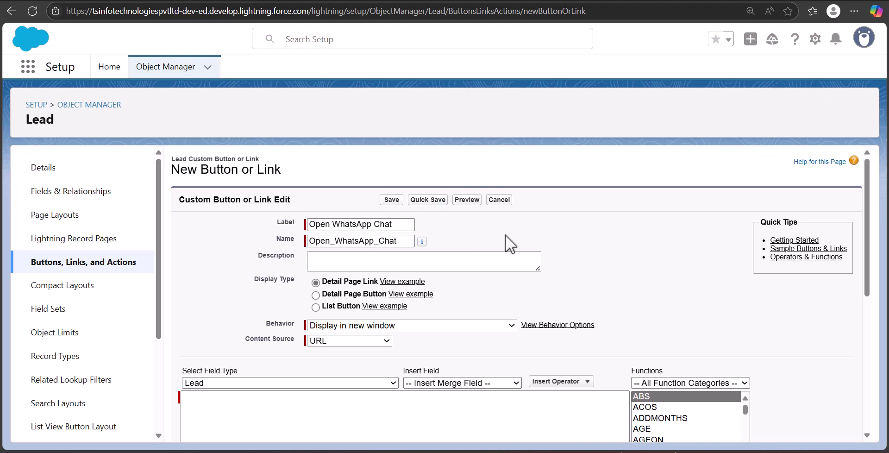
left_click(324, 291)
scroll(347, 272, "down", 1)
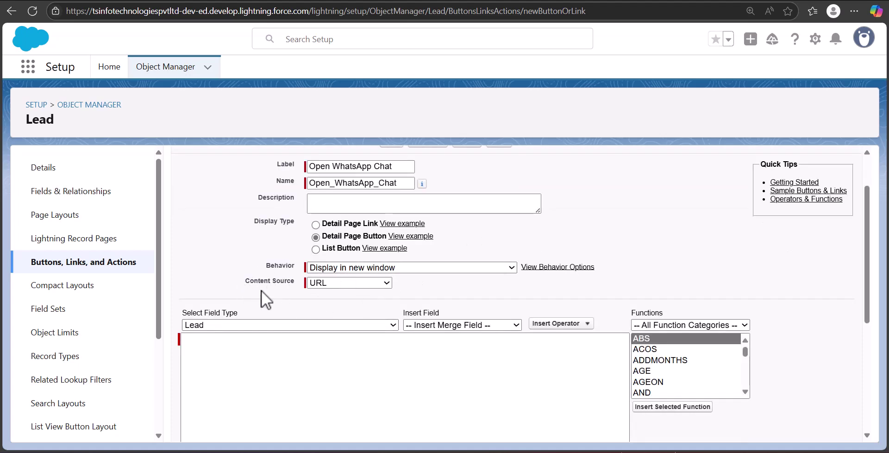
scroll(340, 296, "down", 1)
left_click(282, 297)
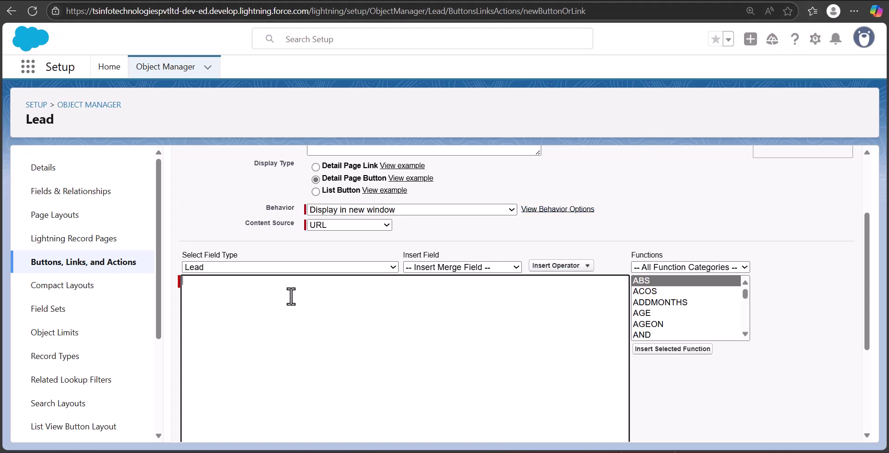
type("https://api.whatsapp.com")
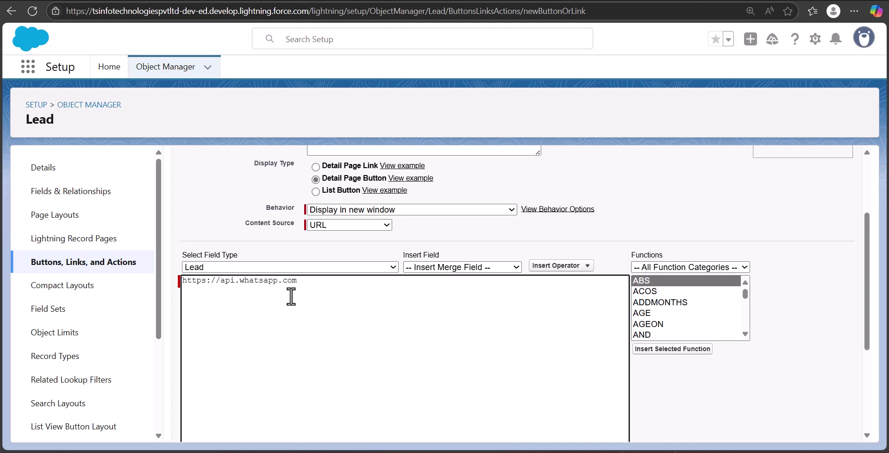
type("/send?phone={}")
Insert the Lead Phone merge field inside the braces after phone= in the URL.
key("Left")
left_click(453, 268)
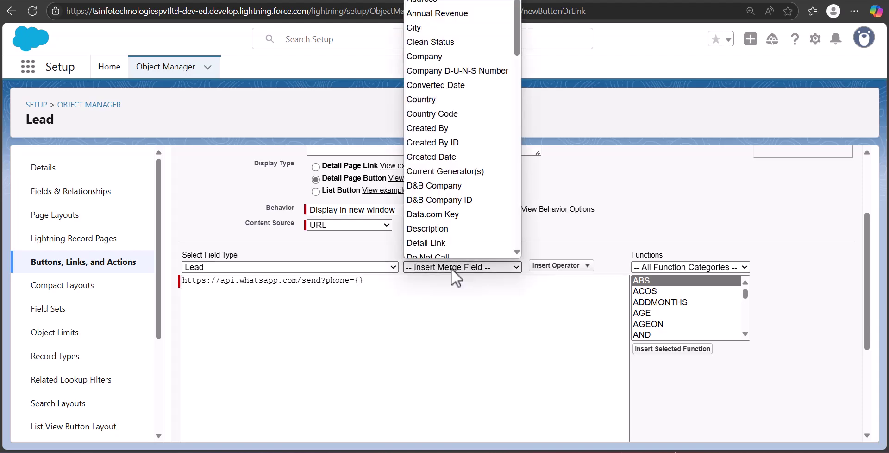
scroll(435, 151, "down", 5)
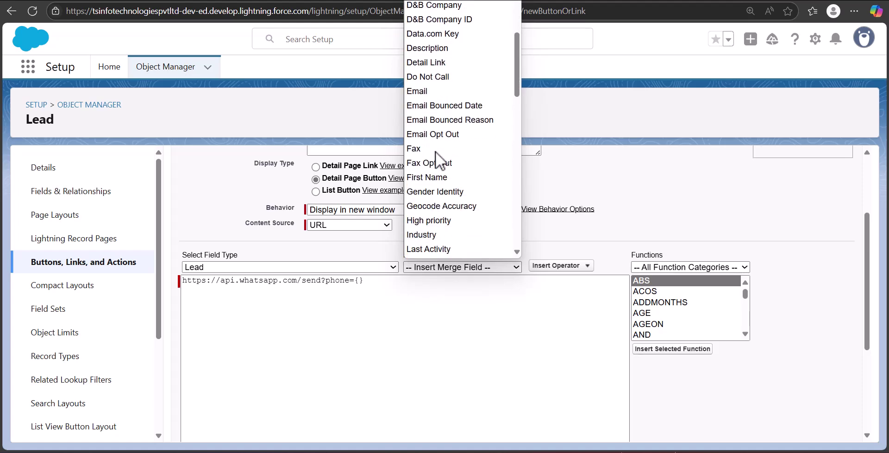
scroll(435, 151, "down", 6)
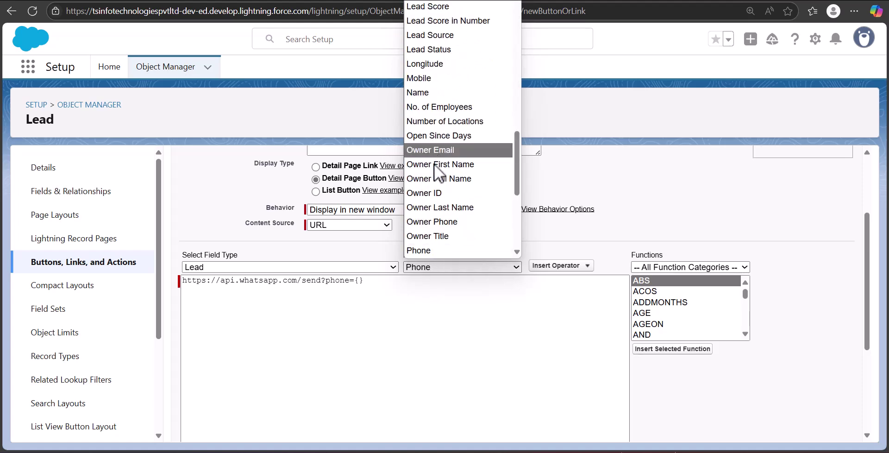
left_click(422, 249)
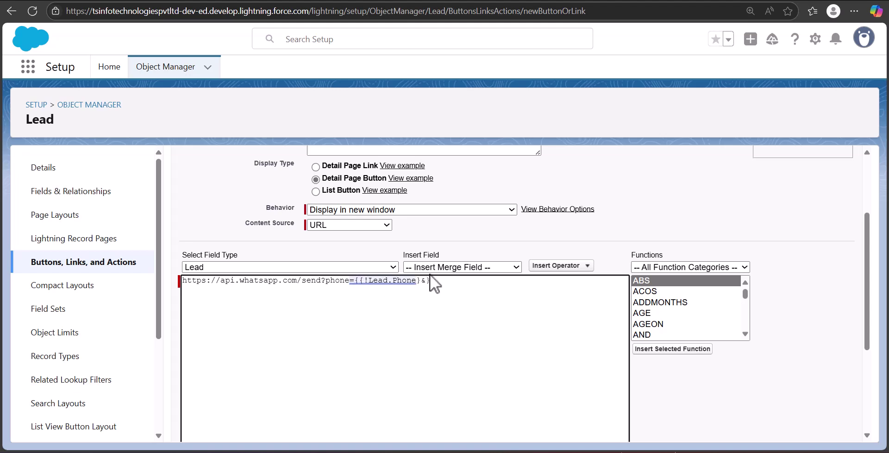
Add the & text= parameter after the phone merge field and insert the JSENCODE function as its value.
type("&text")
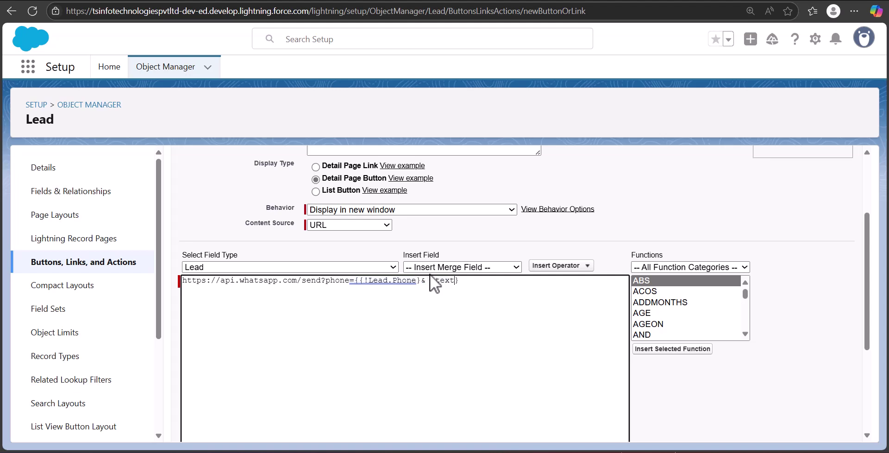
type("=")
scroll(655, 278, "down", 2)
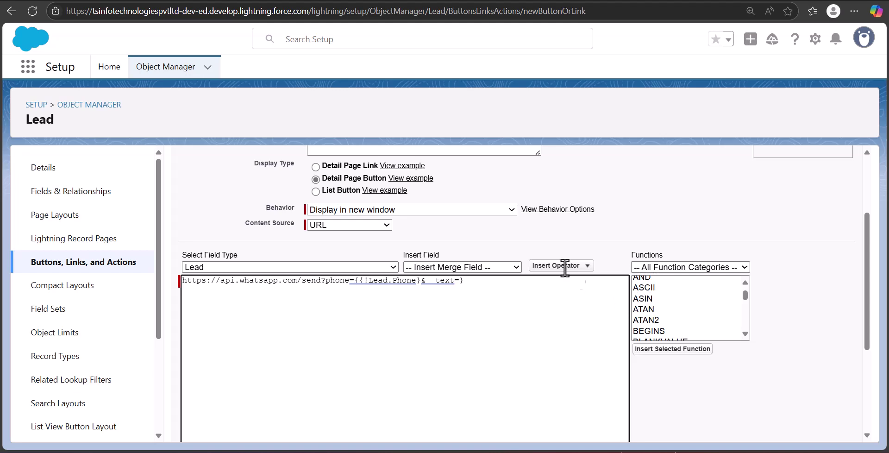
left_click(679, 304)
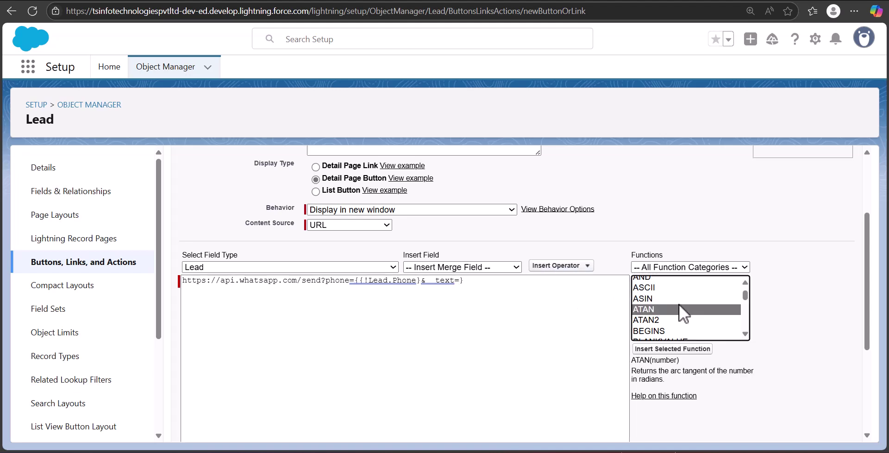
key("j")
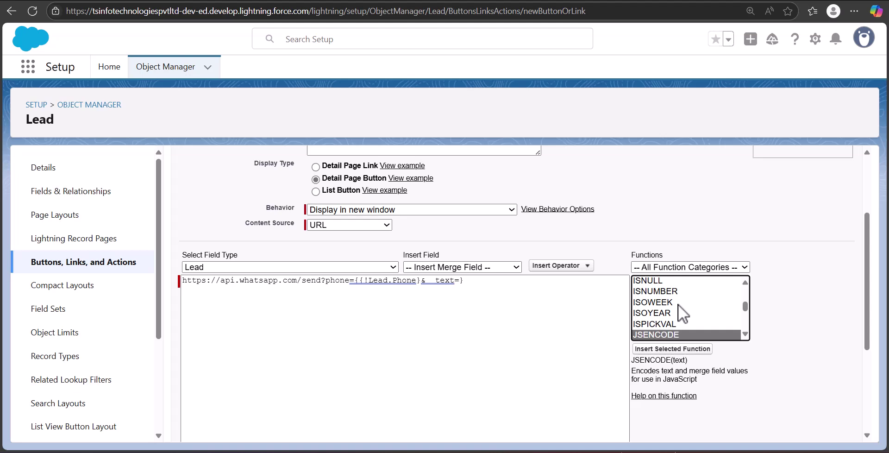
left_click(657, 350)
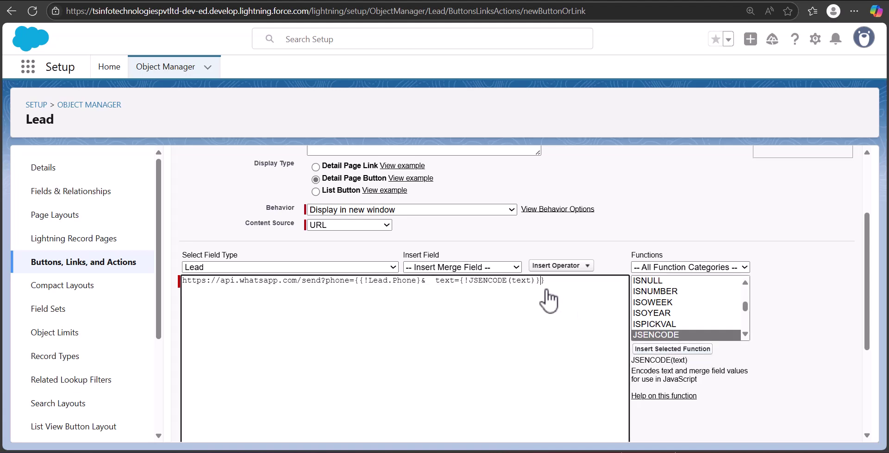
Replace the JSENCODE placeholder with "hi"& Lead.Name & ", how are you?", using the lead's Name merge field.
key("BackSpace")
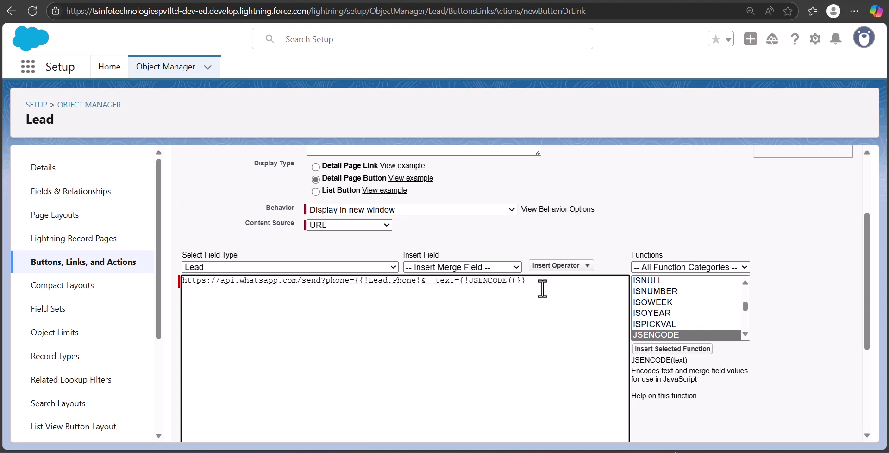
type("\"hi\"&")
left_click(488, 269)
key("n")
key("Return")
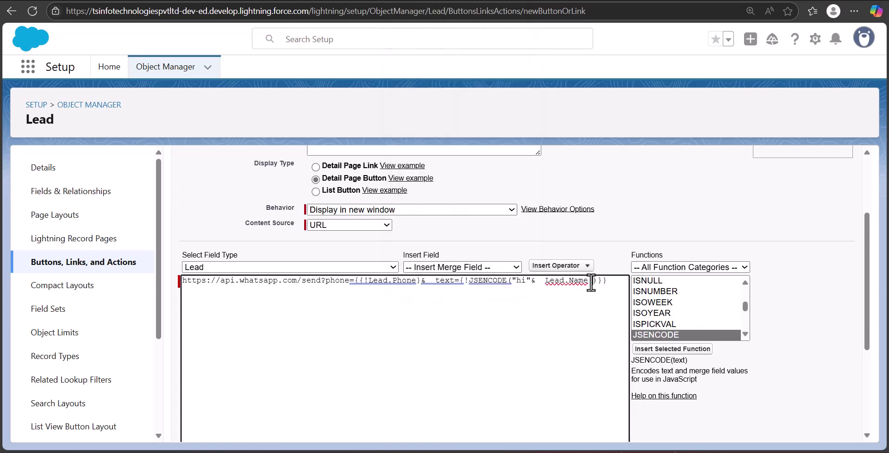
type("& \", how are you?\"")
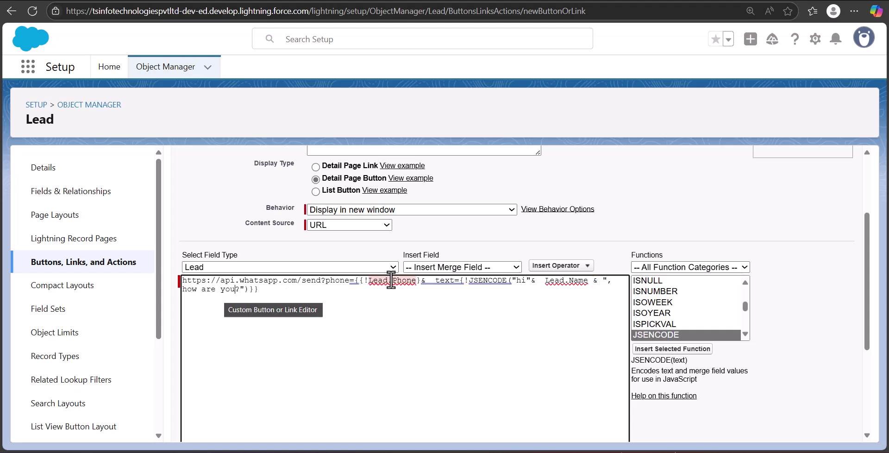
Remove the extra space before text= in the URL and check the formula's syntax.
left_click_drag(421, 281, 461, 284)
left_click(433, 280)
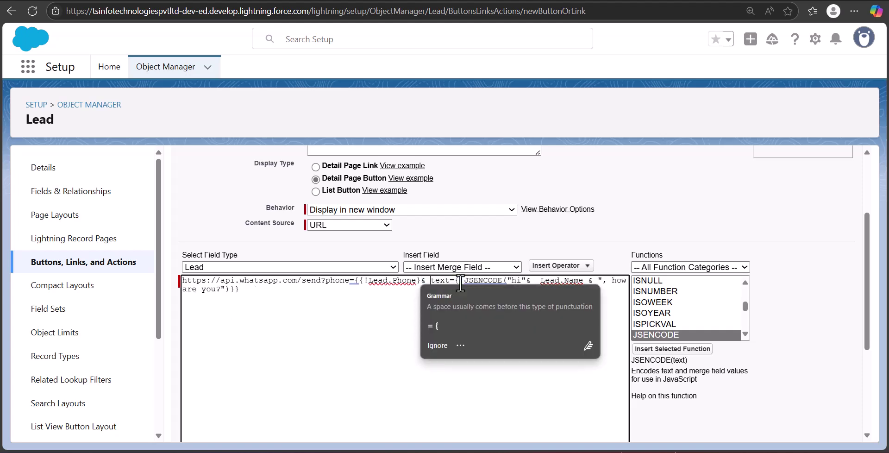
key("BackSpace")
scroll(297, 312, "down", 3)
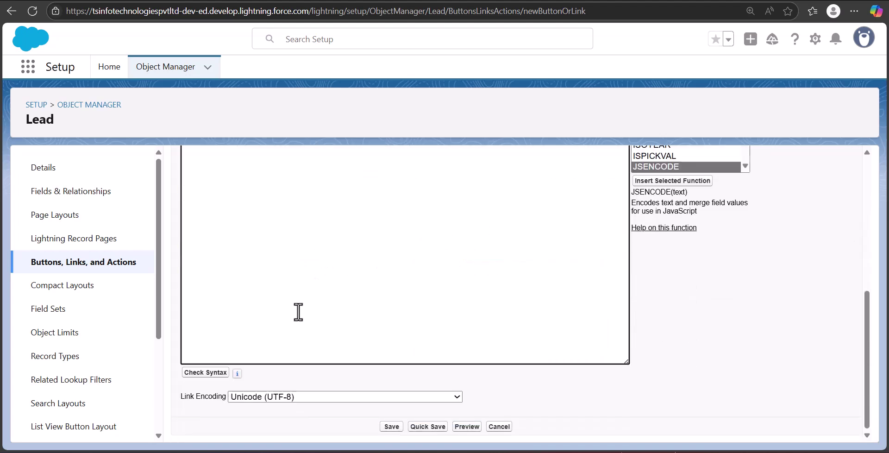
scroll(357, 326, "up", 3)
scroll(282, 340, "down", 3)
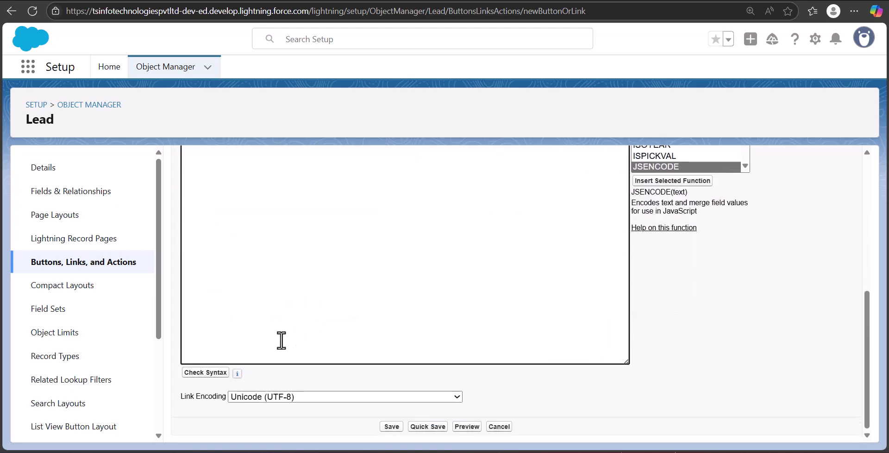
left_click(205, 372)
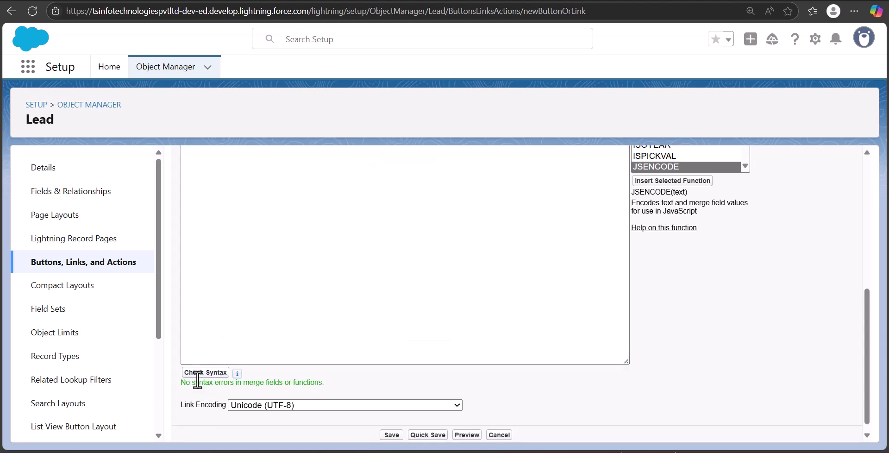
Save the new custom button and acknowledge the page layout notice.
scroll(314, 390, "up", 1)
scroll(315, 390, "down", 2)
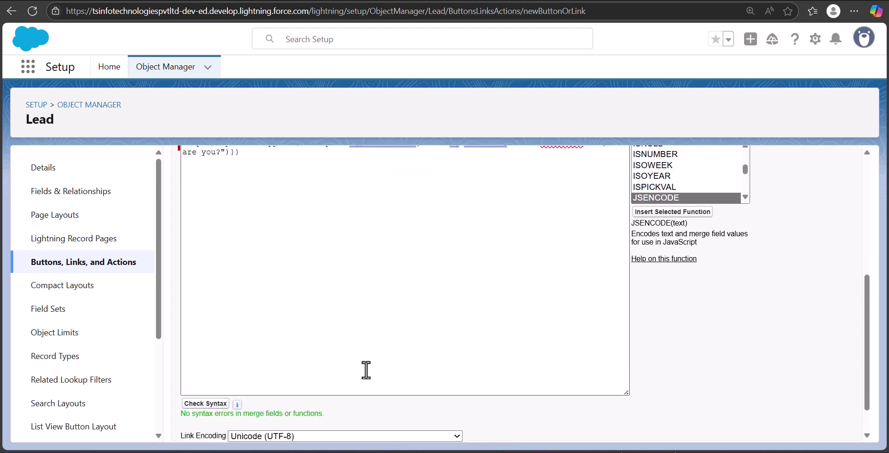
left_click(393, 426)
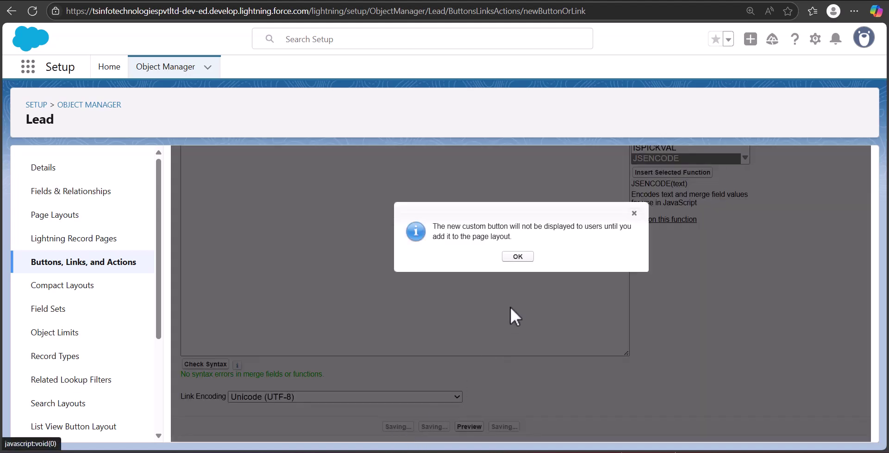
key("Return")
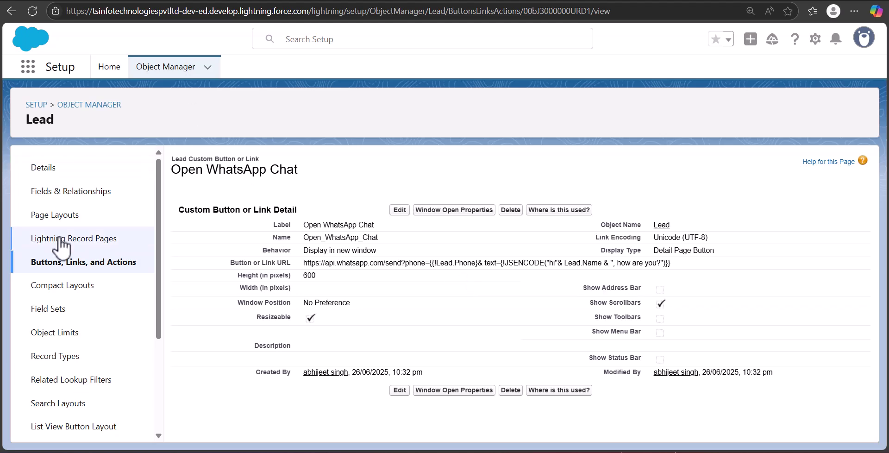
Add the Open WhatsApp Chat action to the Lead Layout's Salesforce Mobile and Lightning Experience Actions, after Post, and save the layout.
left_click(69, 218)
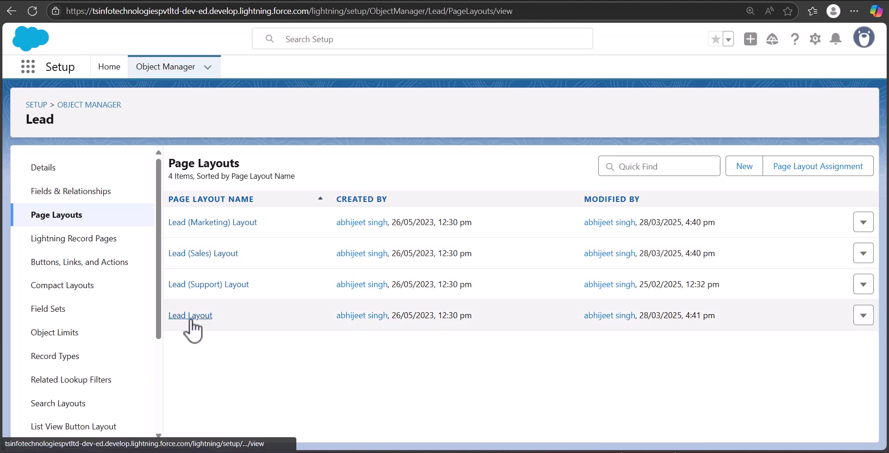
left_click(190, 315)
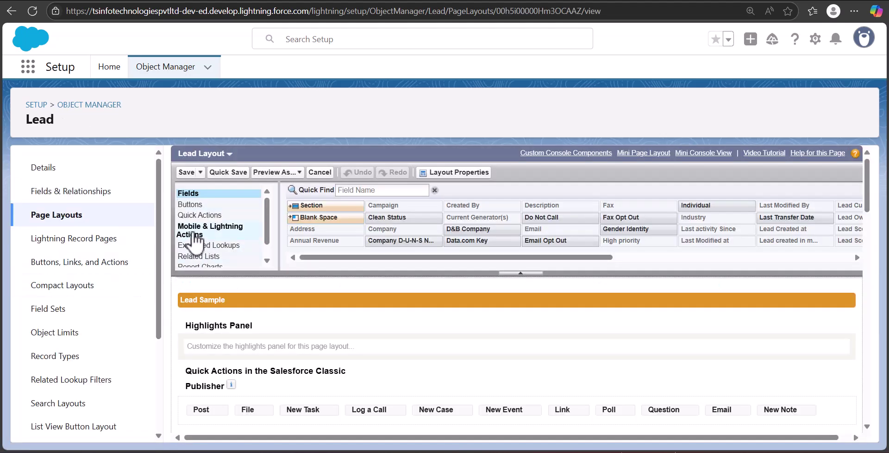
left_click(192, 233)
left_click(363, 192)
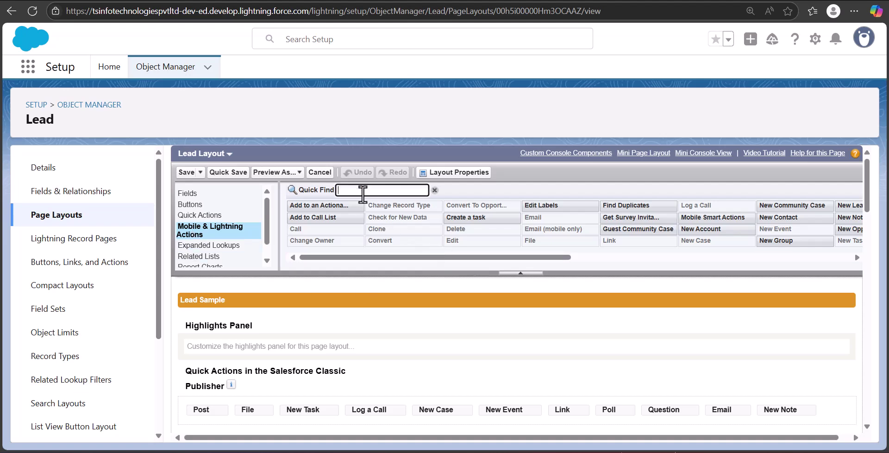
type("wh")
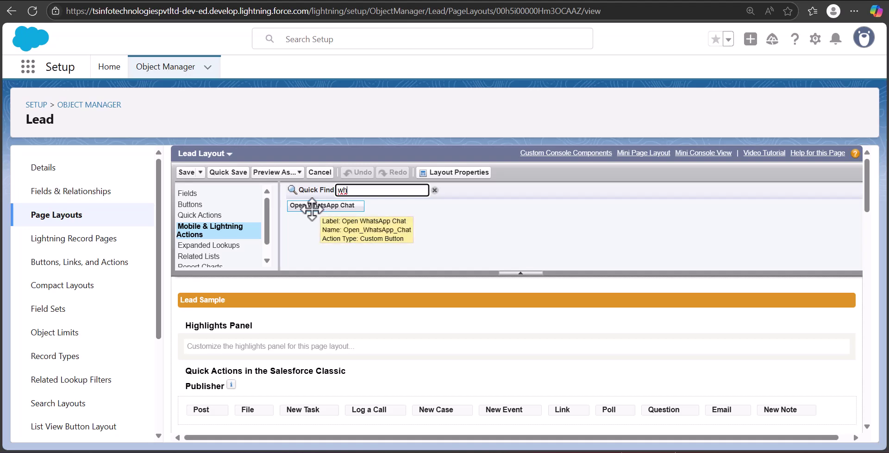
mouse_move(302, 204)
left_mouse_down()
mouse_move(346, 224)
mouse_move(348, 272)
mouse_move(291, 314)
mouse_move(242, 330)
mouse_move(264, 318)
mouse_move(234, 312)
mouse_move(239, 317)
left_mouse_up()
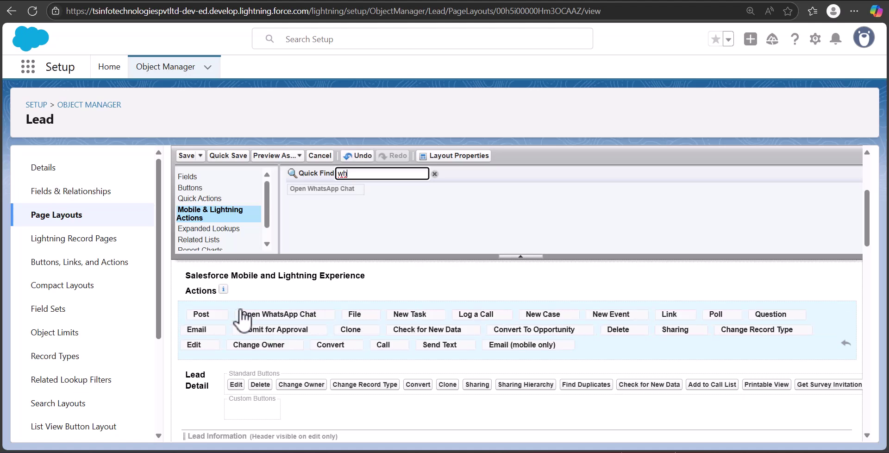
left_click(185, 158)
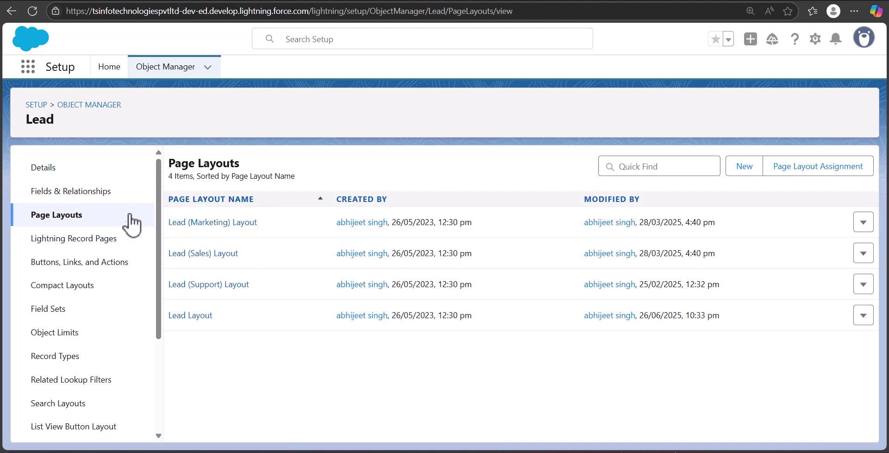
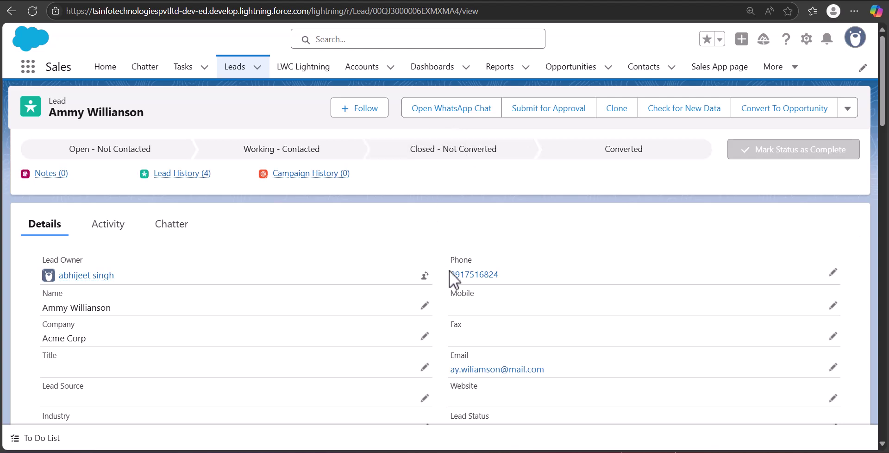
Launch Open WhatsApp Chat from the lead record, continue to the chat in WhatsApp and send the prefilled greeting.
left_click(448, 111)
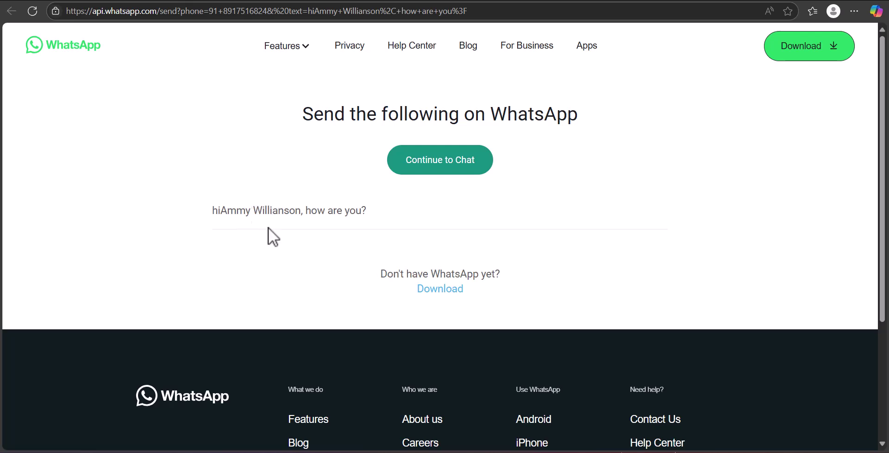
left_click(448, 172)
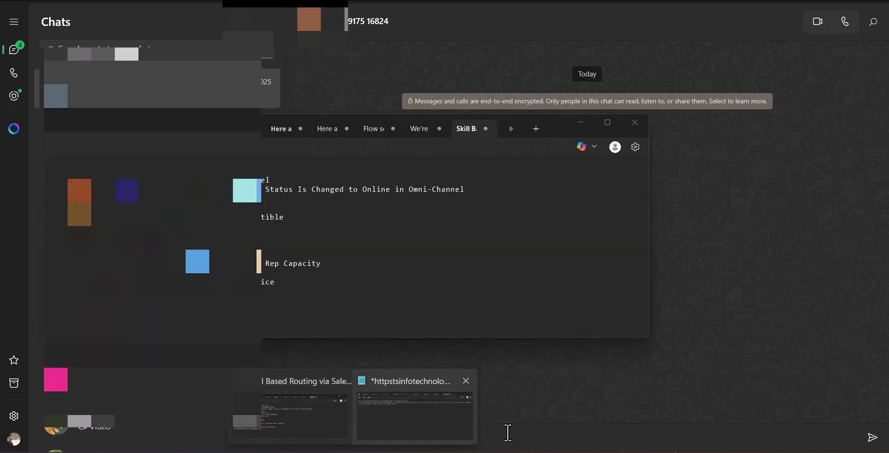
left_click(871, 436)
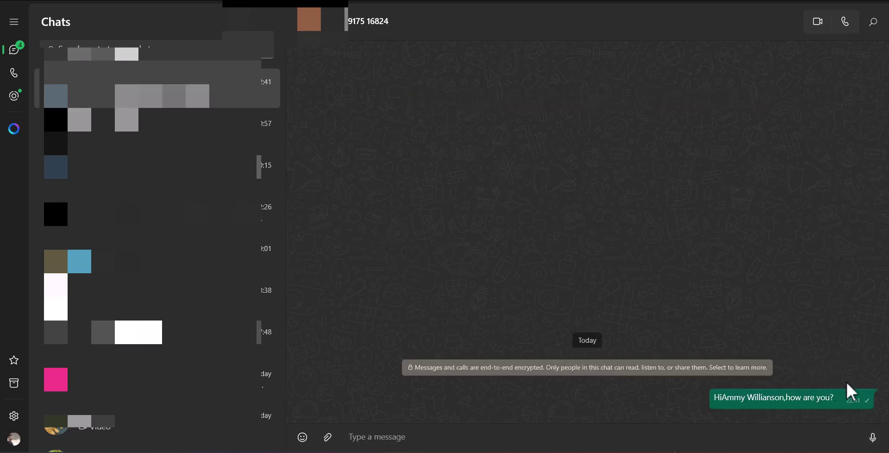